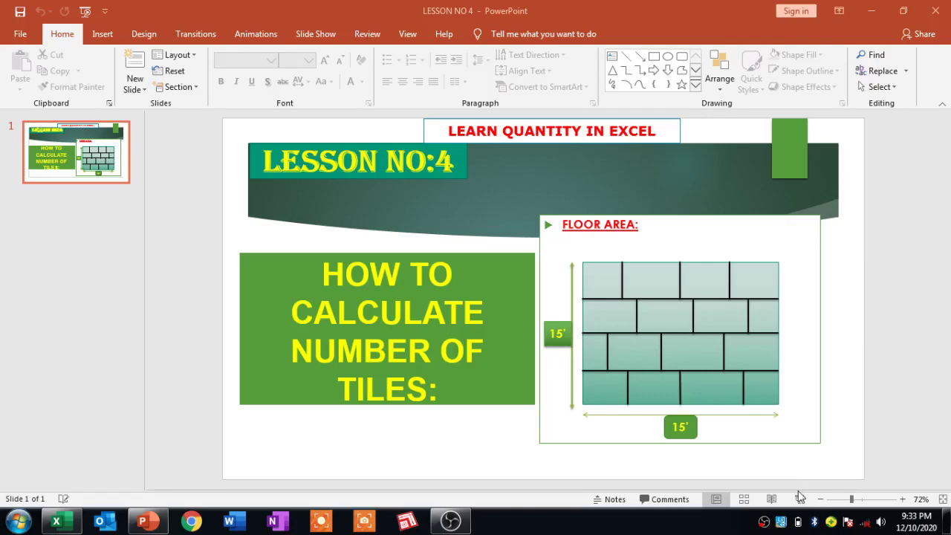
- Show the title slide full screen, exit it, and switch to the LESSON NO. 4 tile workbook
{"action": "left_click", "coordinate": [799, 498]}
{"action": "left_click", "coordinate": [799, 498]}
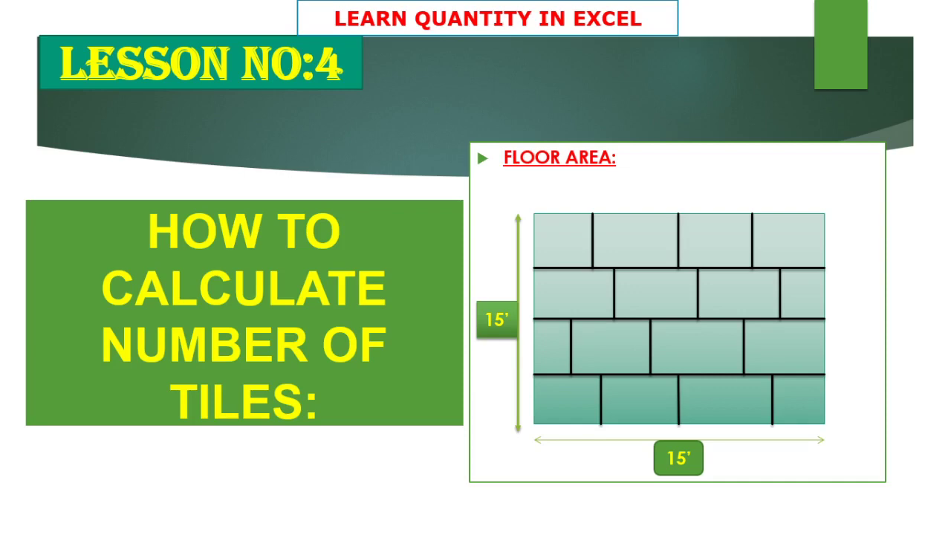
{"action": "key", "text": "Escape"}
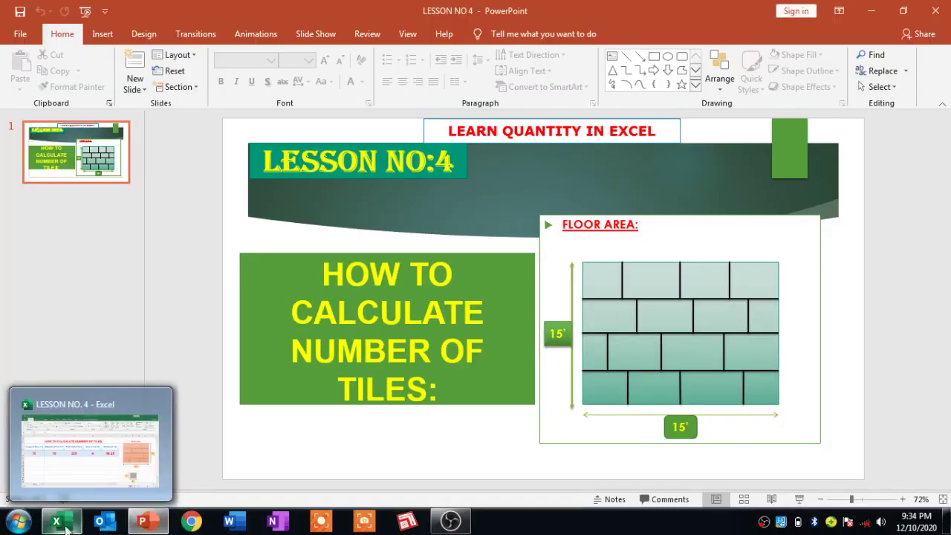
{"action": "left_click", "coordinate": [58, 522]}
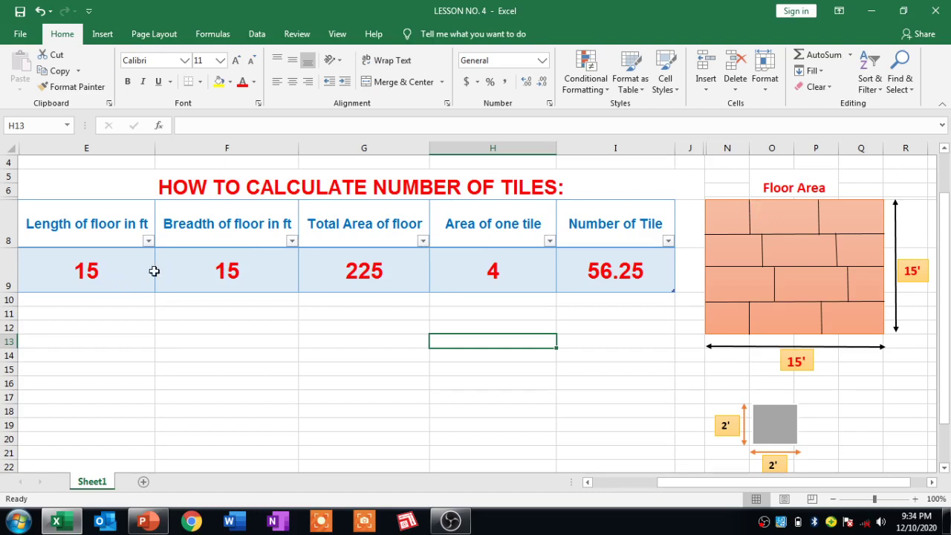
{"action": "left_click", "coordinate": [117, 279]}
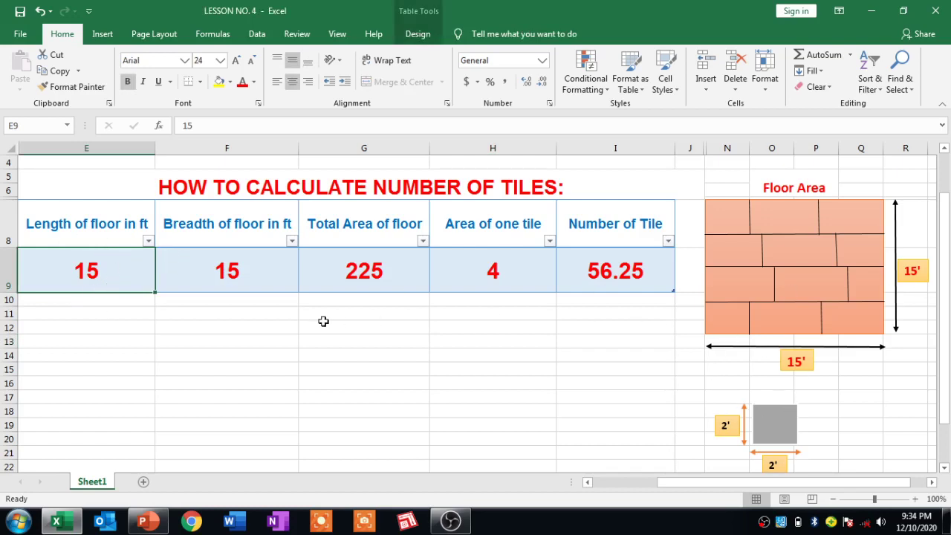
{"action": "left_click", "coordinate": [276, 281]}
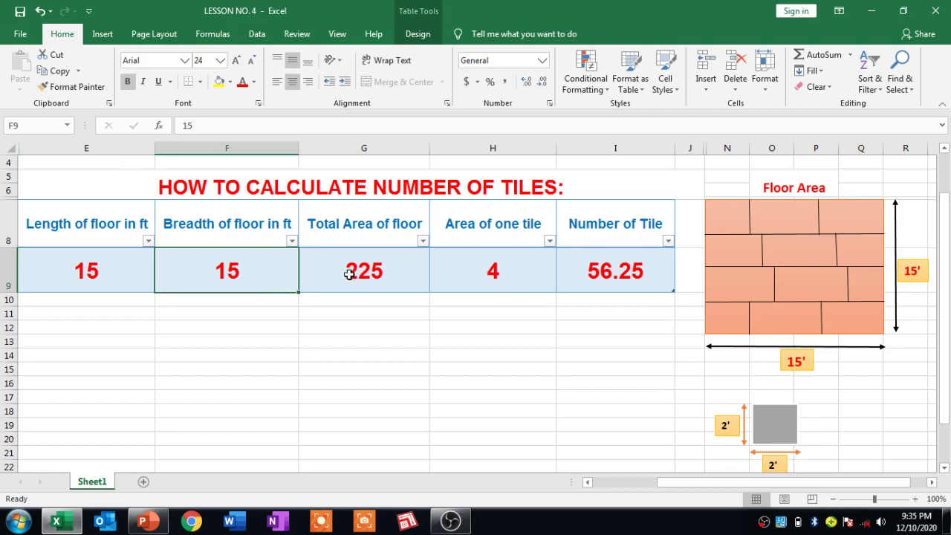
{"action": "left_click", "coordinate": [407, 281]}
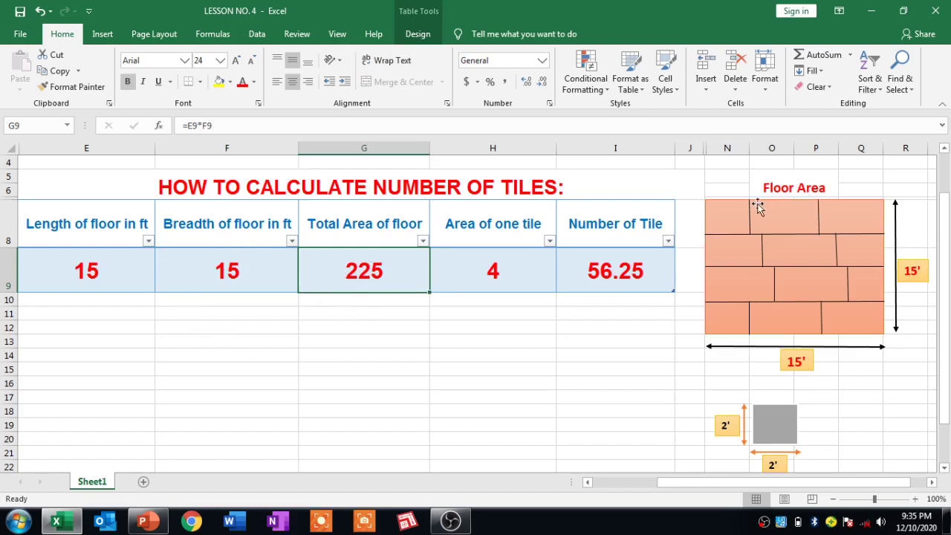
{"action": "double_click", "coordinate": [409, 275]}
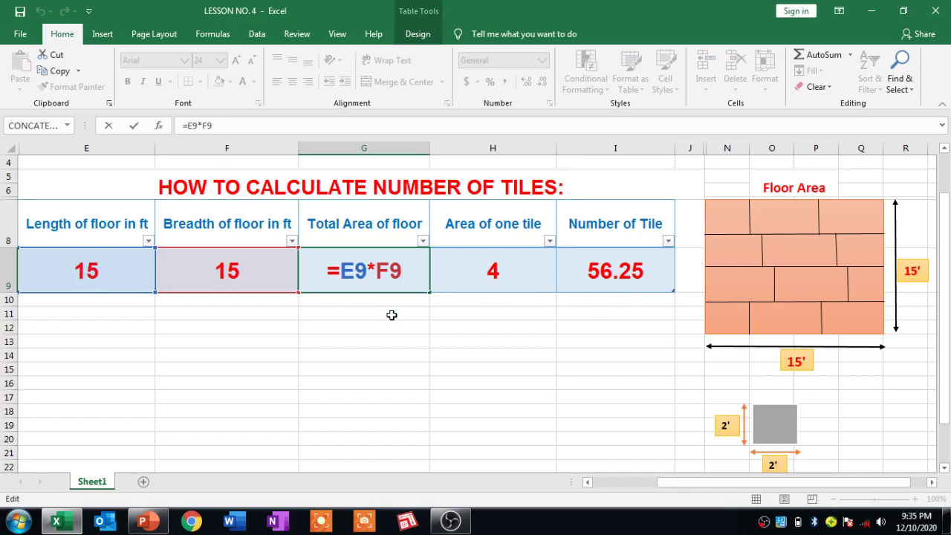
{"action": "left_click", "coordinate": [392, 315]}
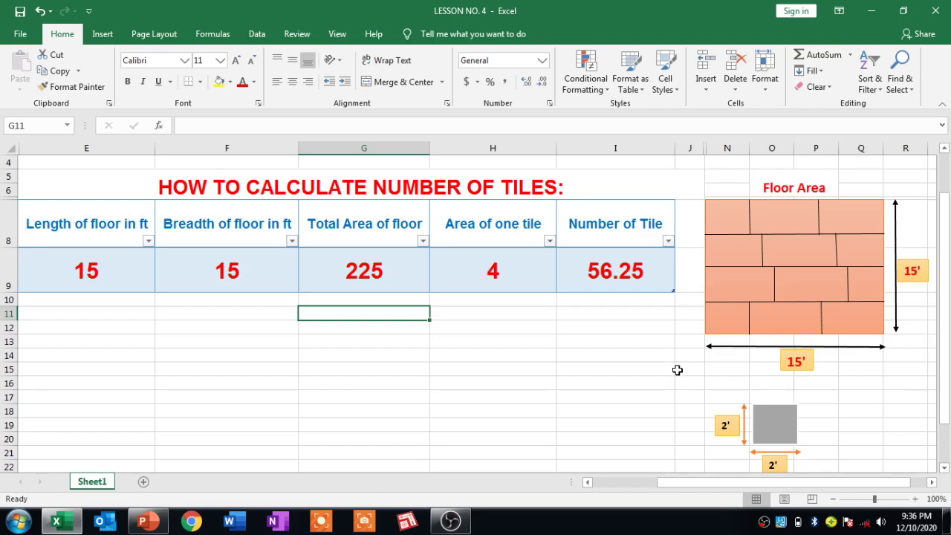
{"action": "double_click", "coordinate": [526, 281]}
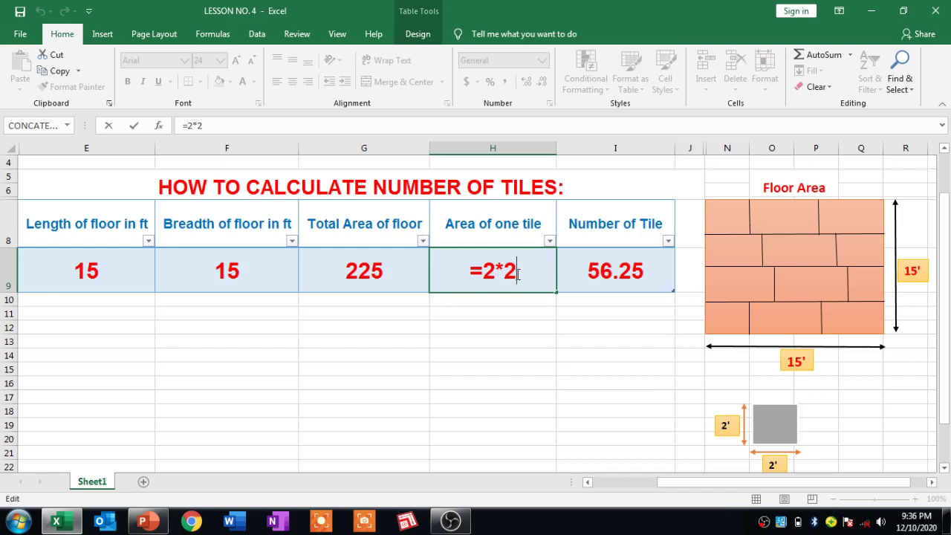
{"action": "left_click", "coordinate": [505, 313]}
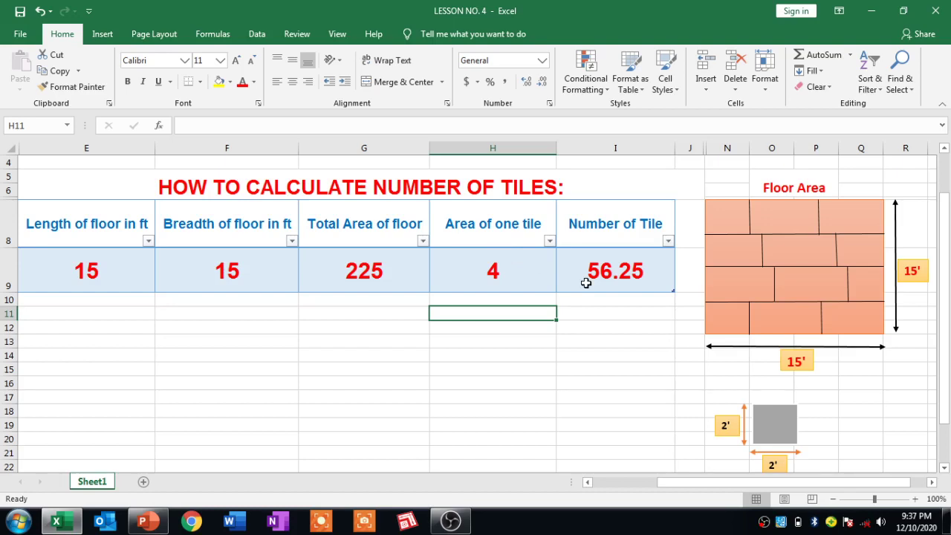
{"action": "left_click", "coordinate": [586, 283]}
{"action": "double_click", "coordinate": [586, 282]}
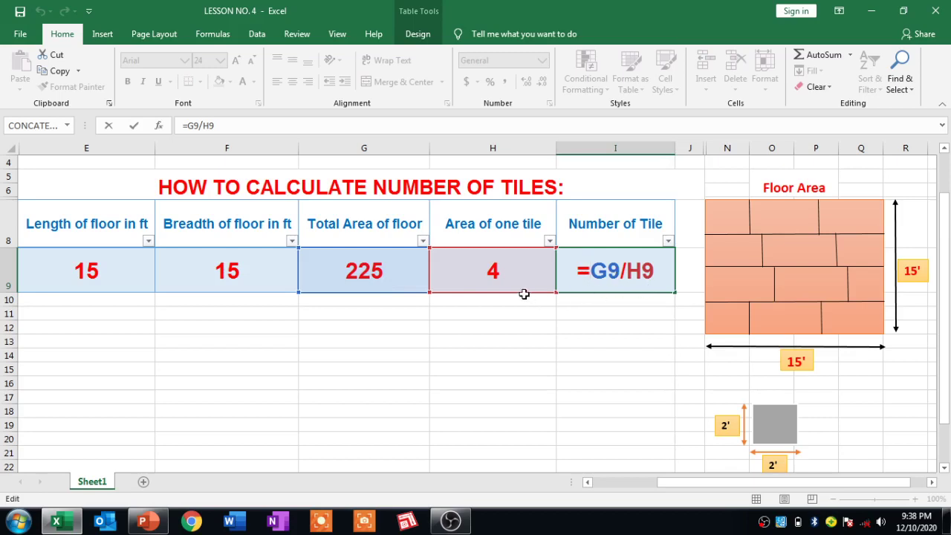
{"action": "left_click", "coordinate": [627, 316]}
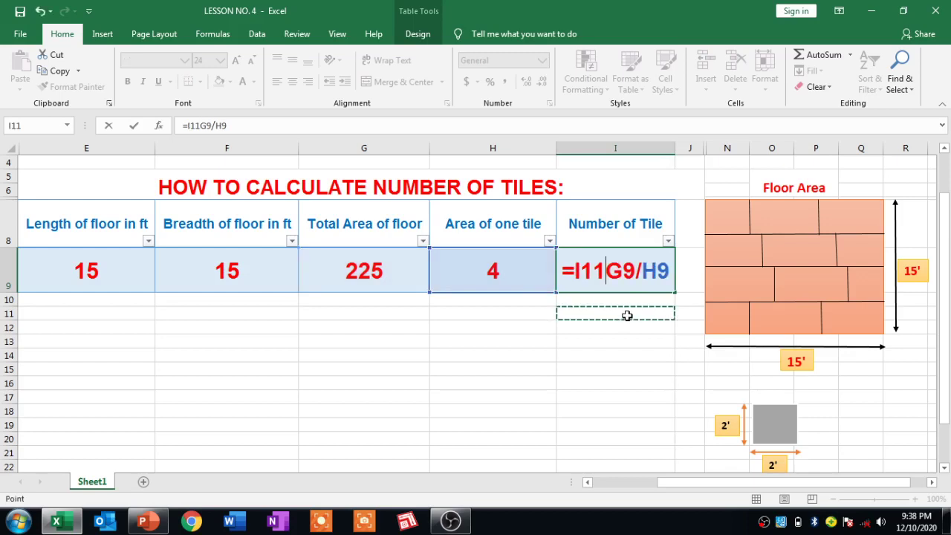
{"action": "key", "text": "Escape"}
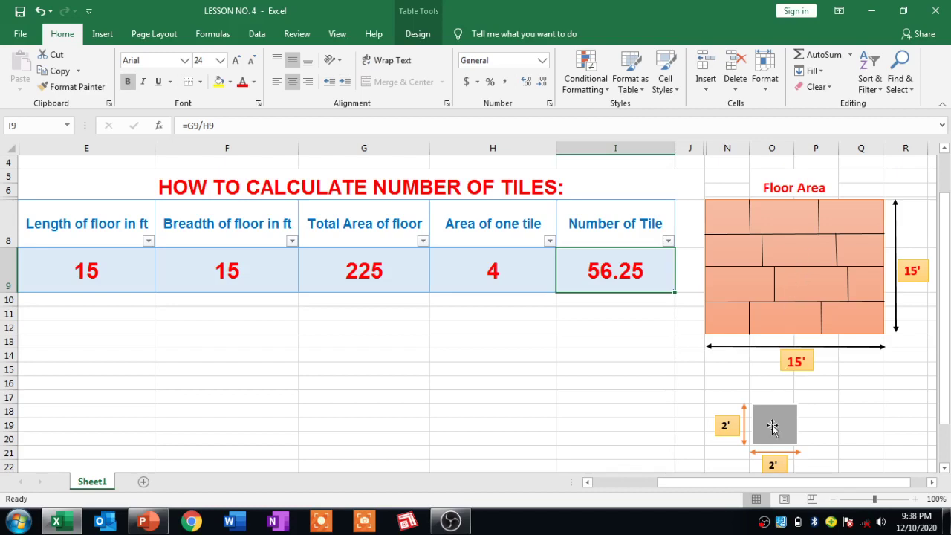
{"action": "right_click", "coordinate": [764, 522]}
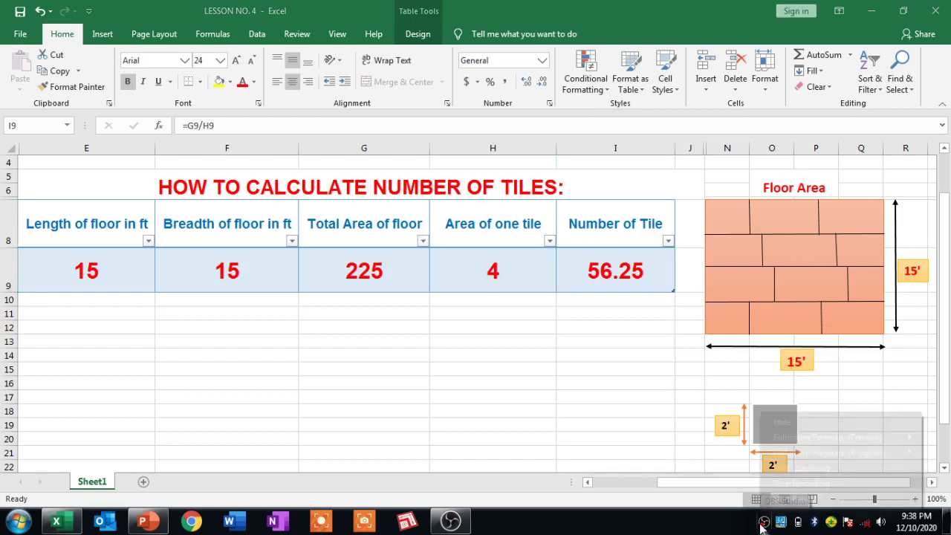